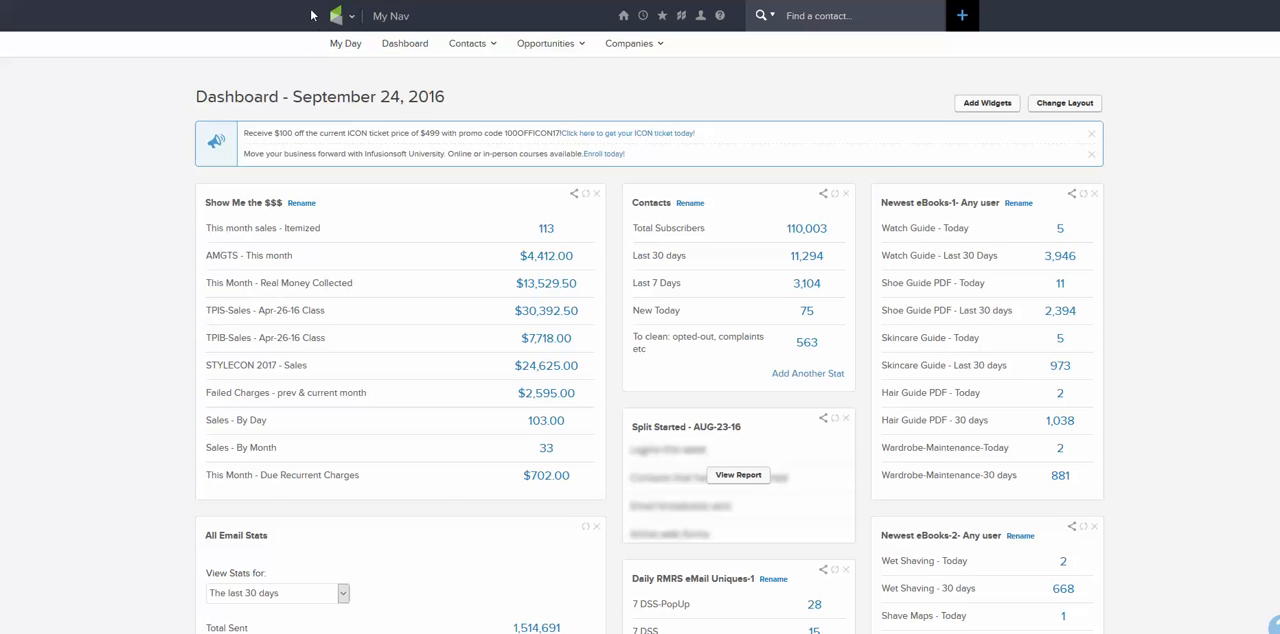
Open the Email & Broadcasts page of the marketing section.
click(345, 15)
click(355, 17)
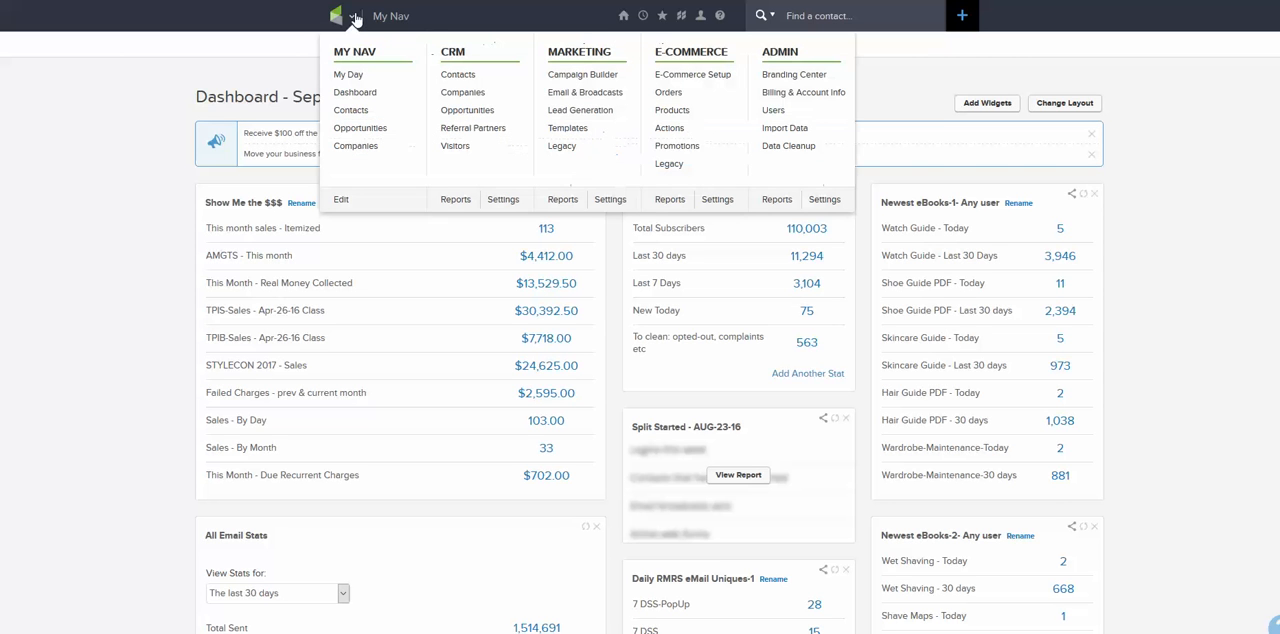
click(588, 93)
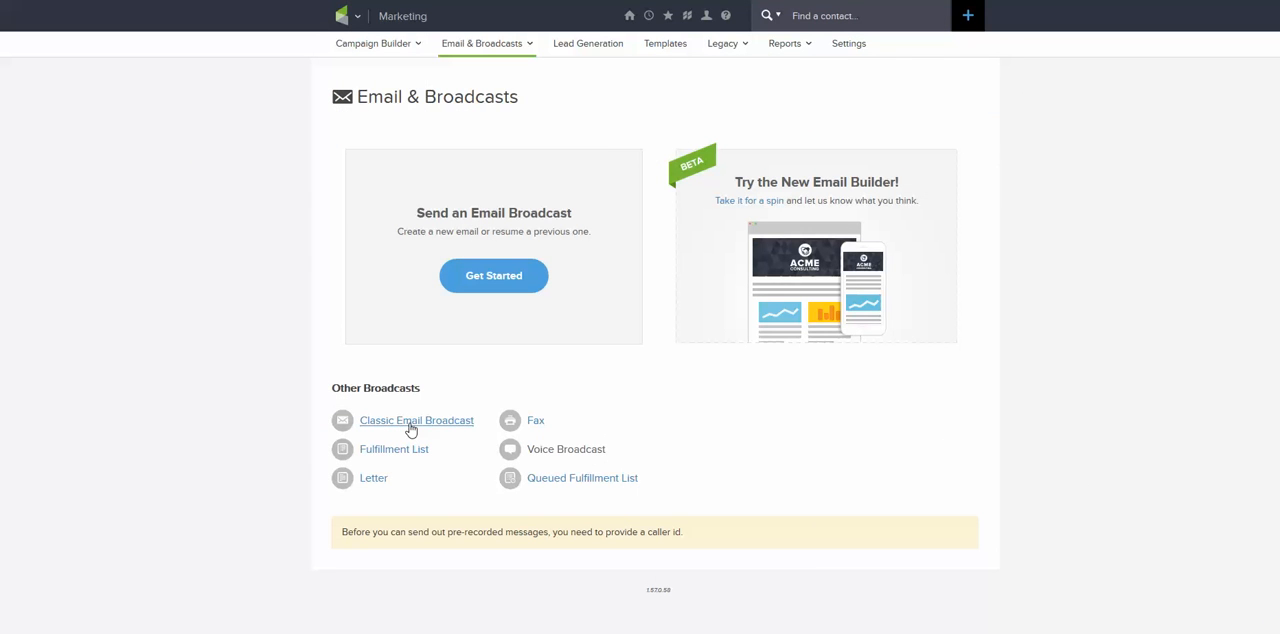
drag(328, 80, 357, 306)
click(332, 318)
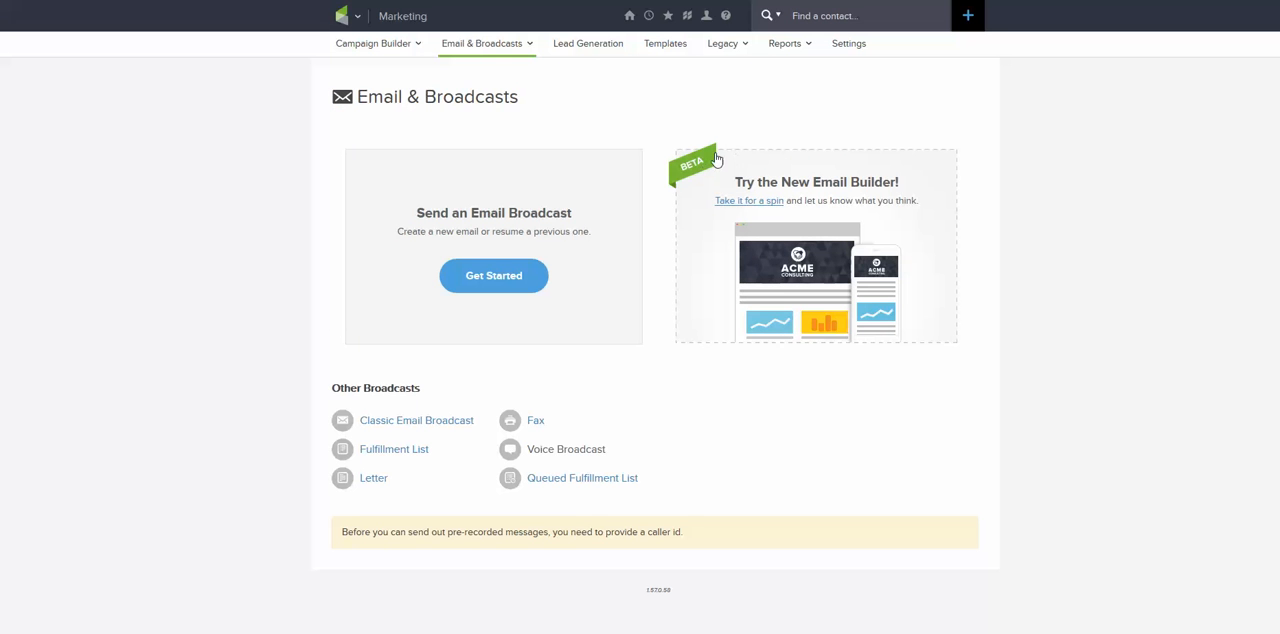
Continue the previously started classic email broadcast draft with its existing recipient and look over the whole compose page.
click(389, 421)
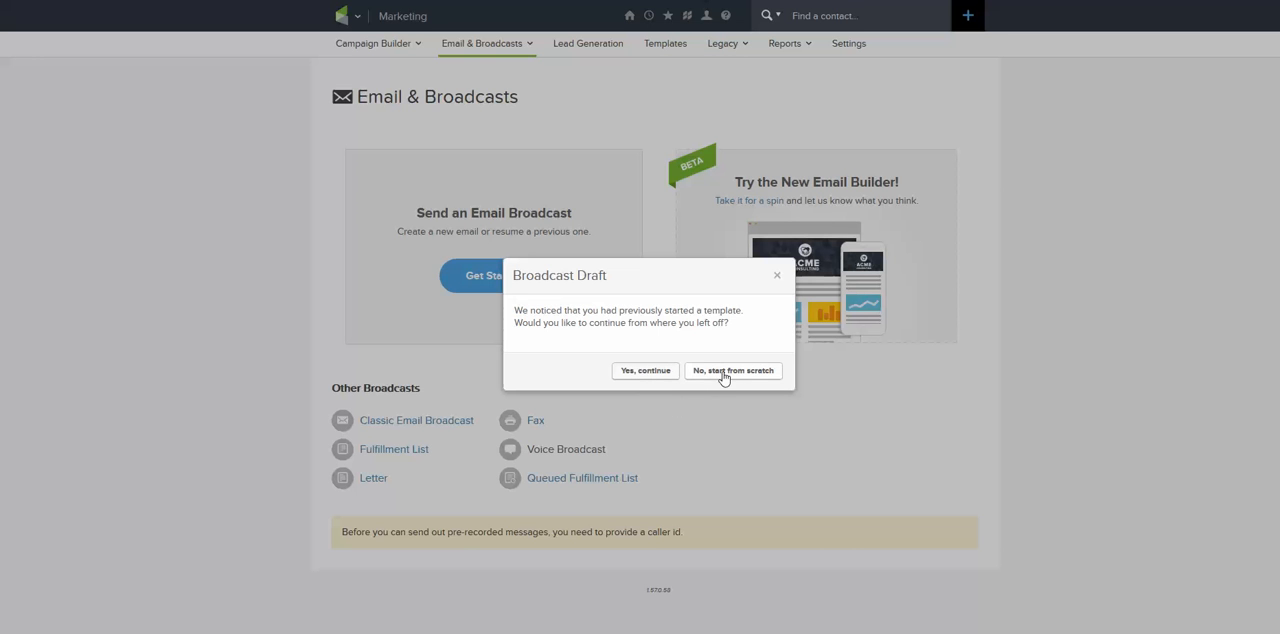
click(650, 373)
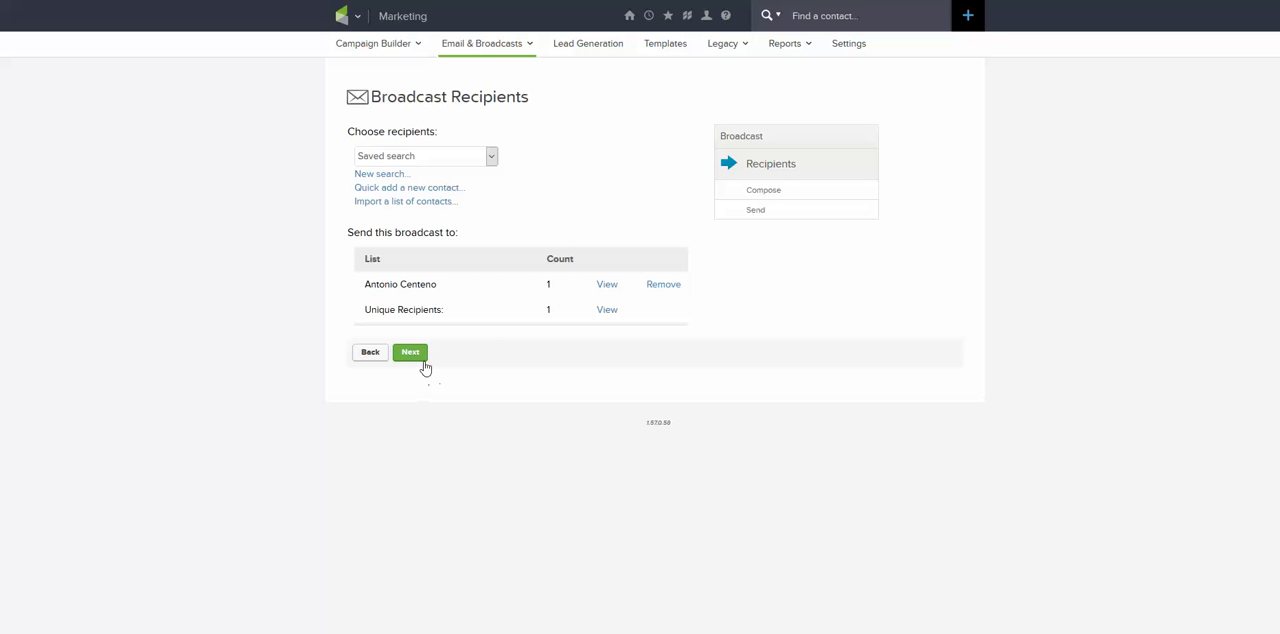
click(420, 357)
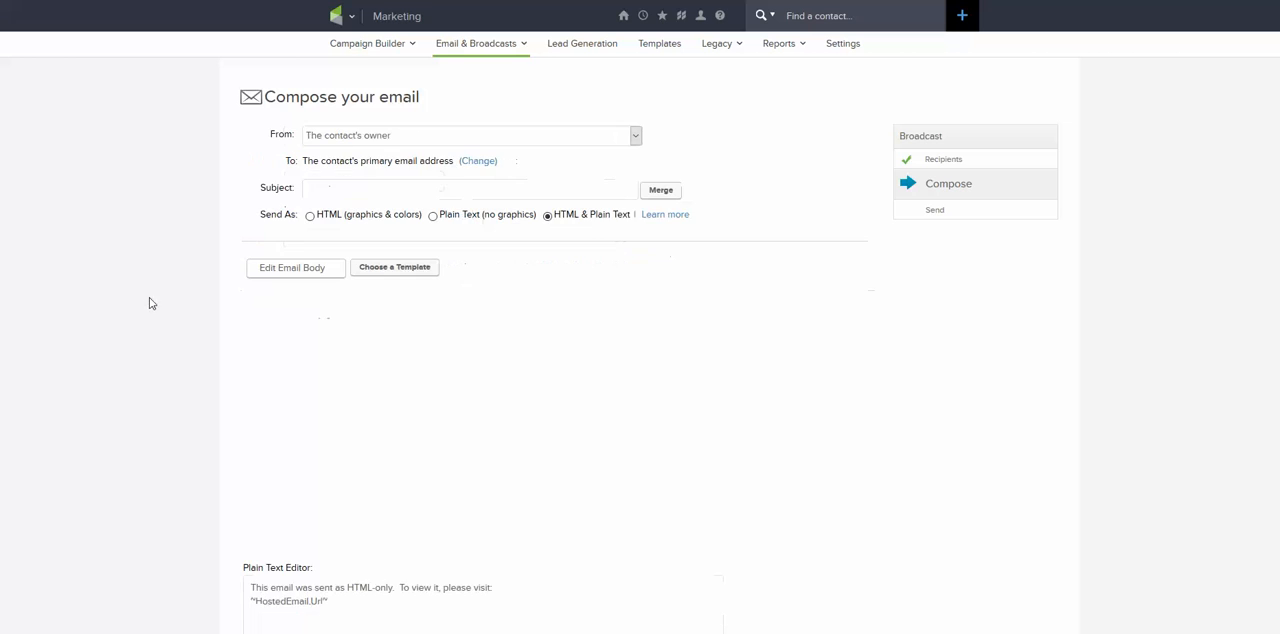
scroll(157, 294, down, 5)
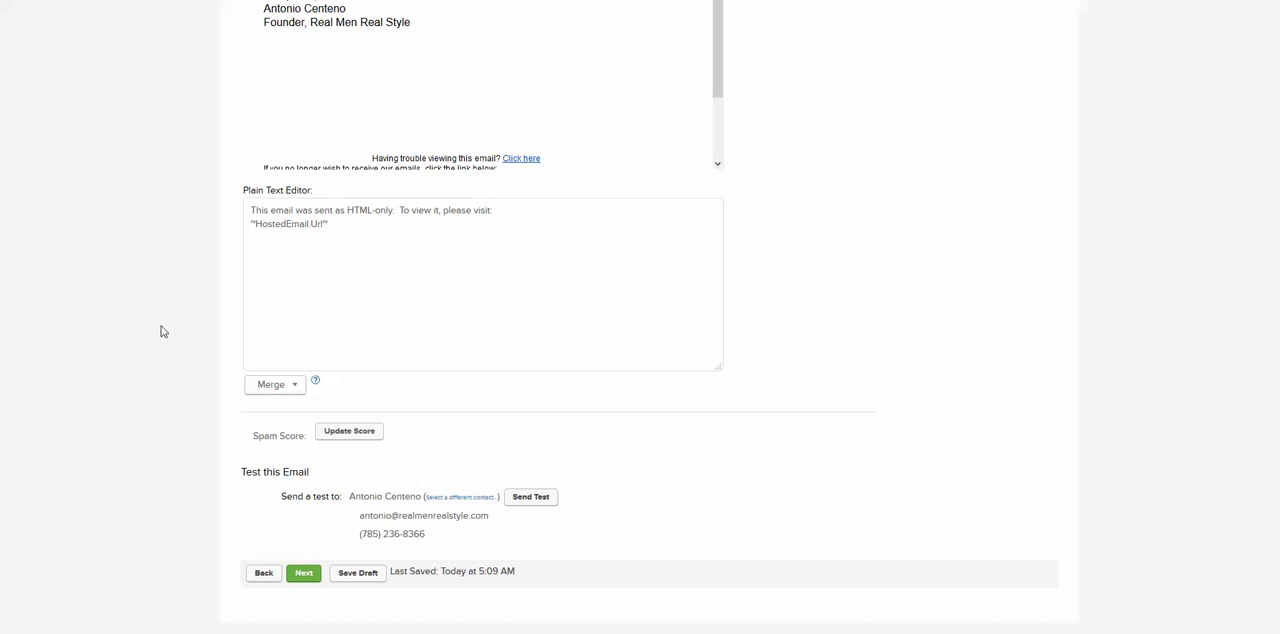
scroll(160, 332, up, 5)
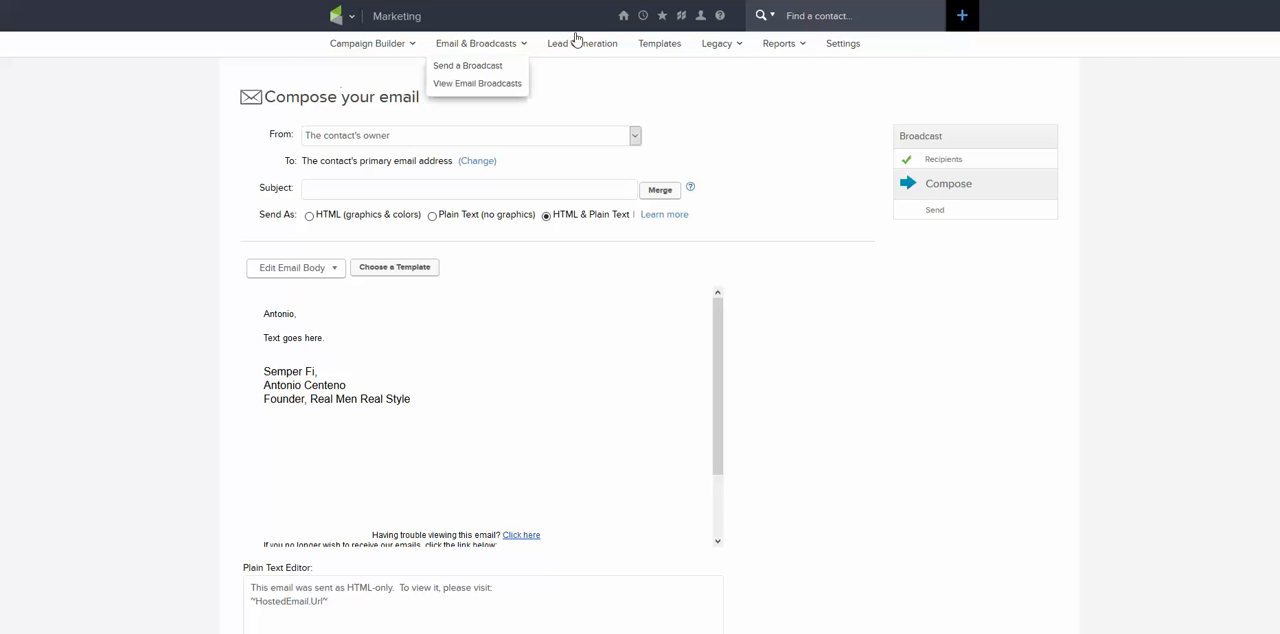
mouse_move(489, 47)
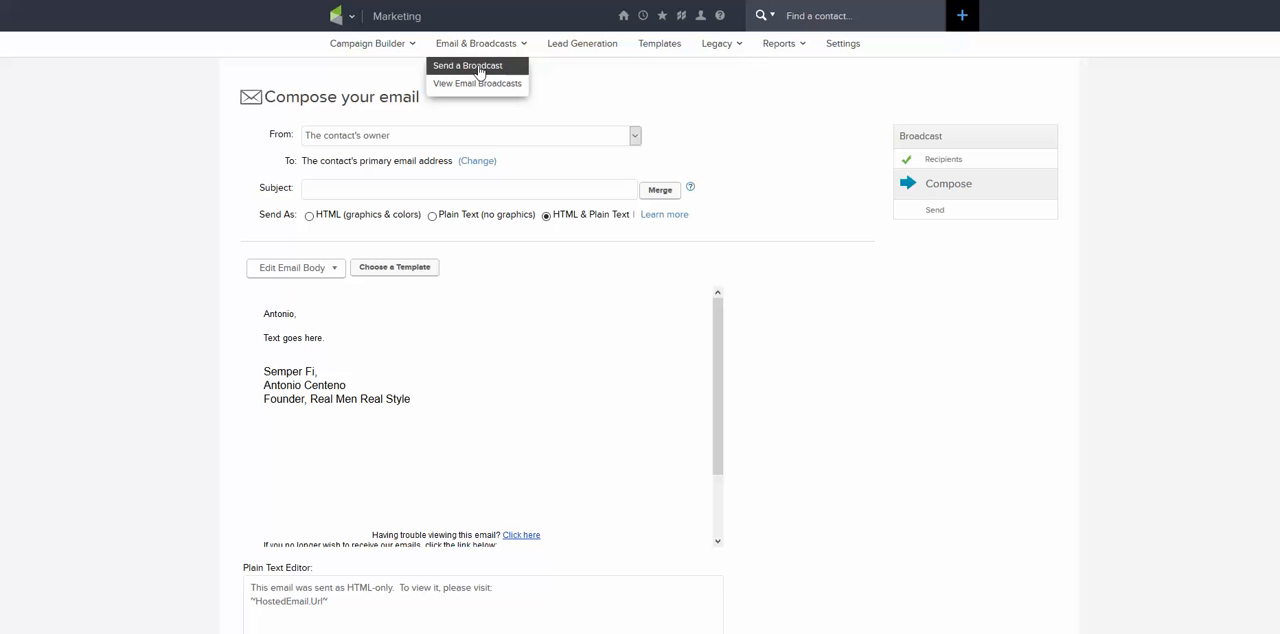
click(480, 68)
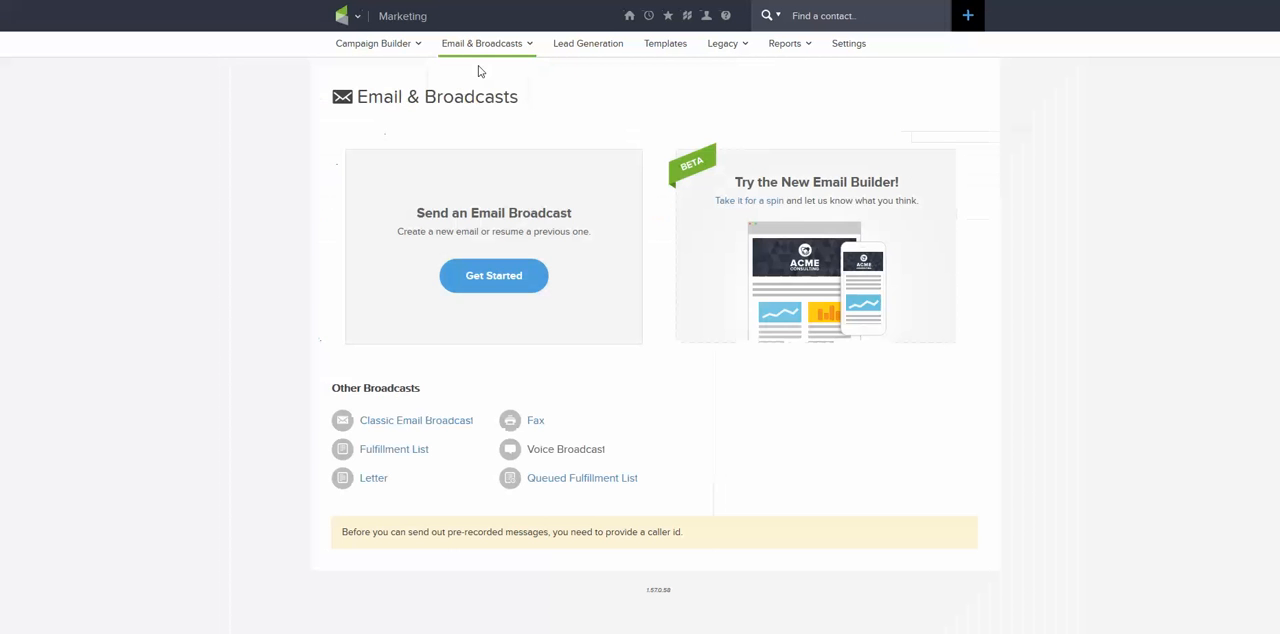
click(384, 424)
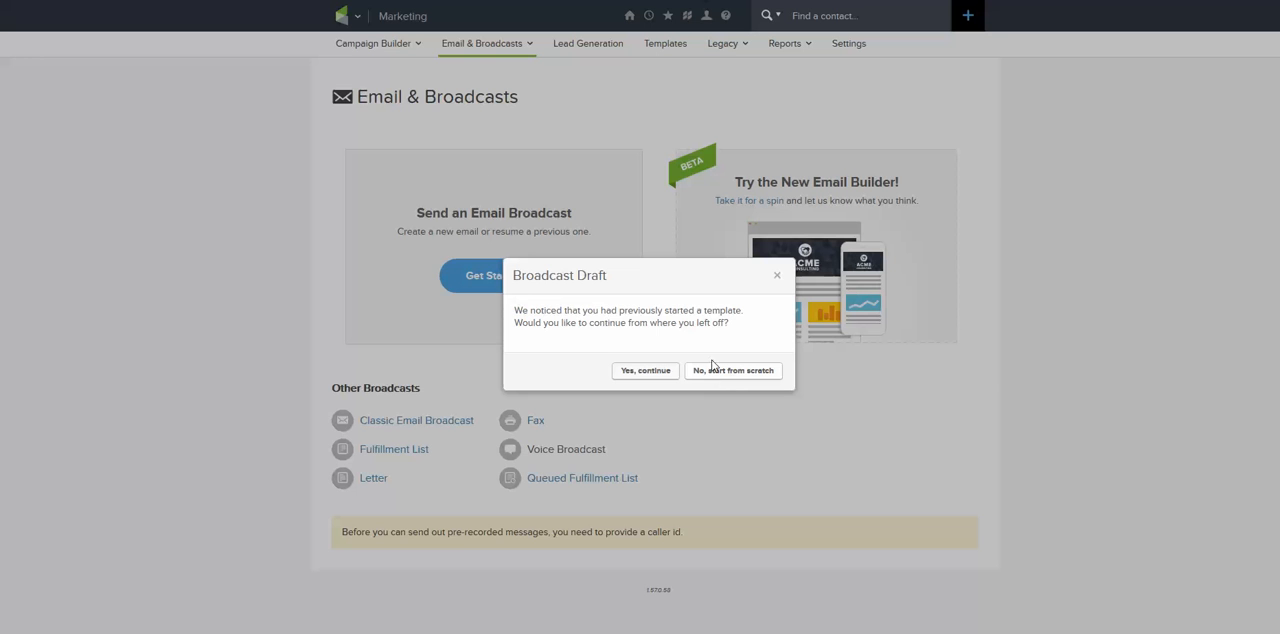
click(777, 276)
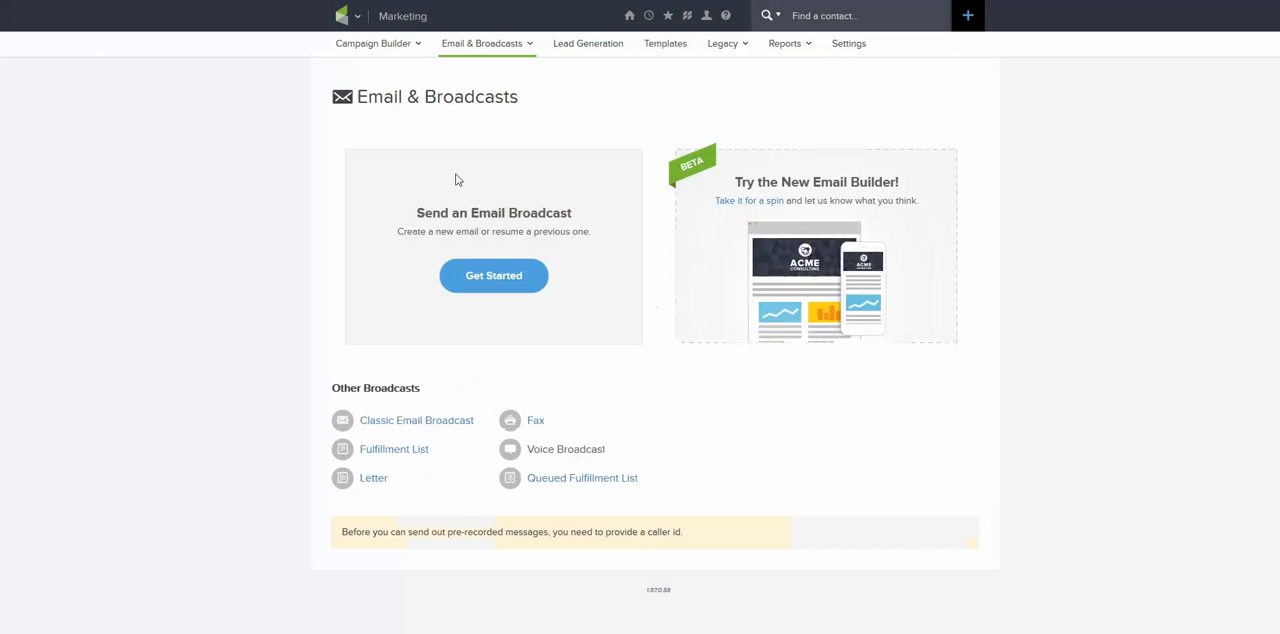
Create an email template titled AAA with the subject AAA and save it.
click(657, 47)
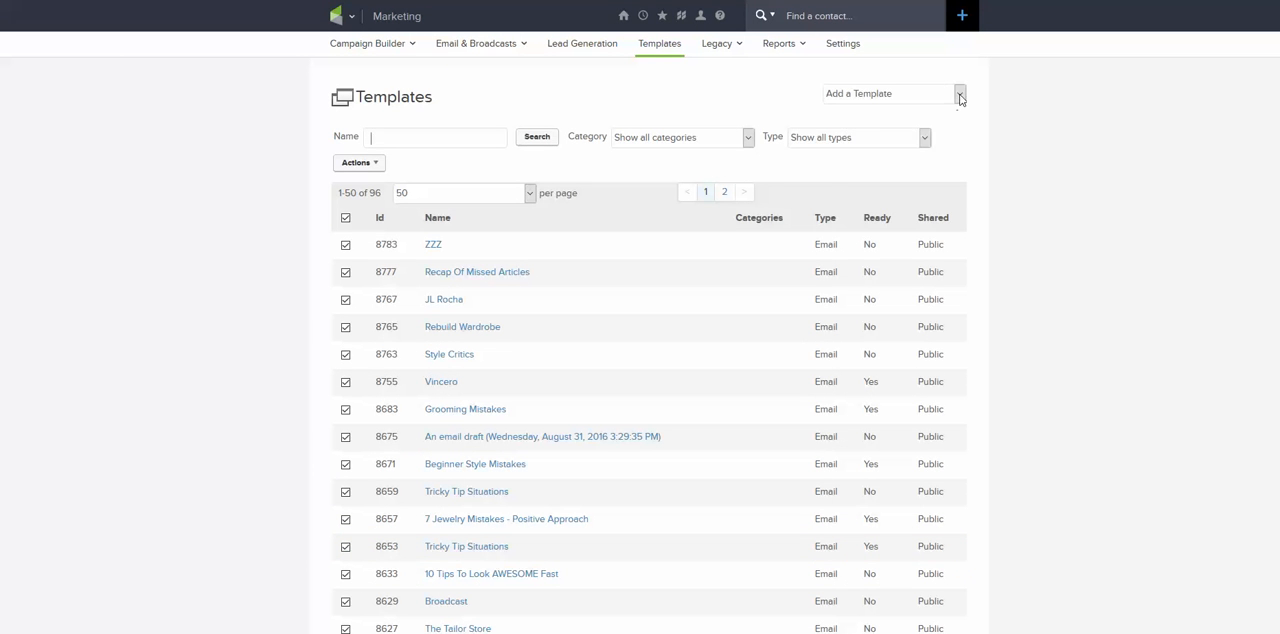
click(959, 95)
click(849, 123)
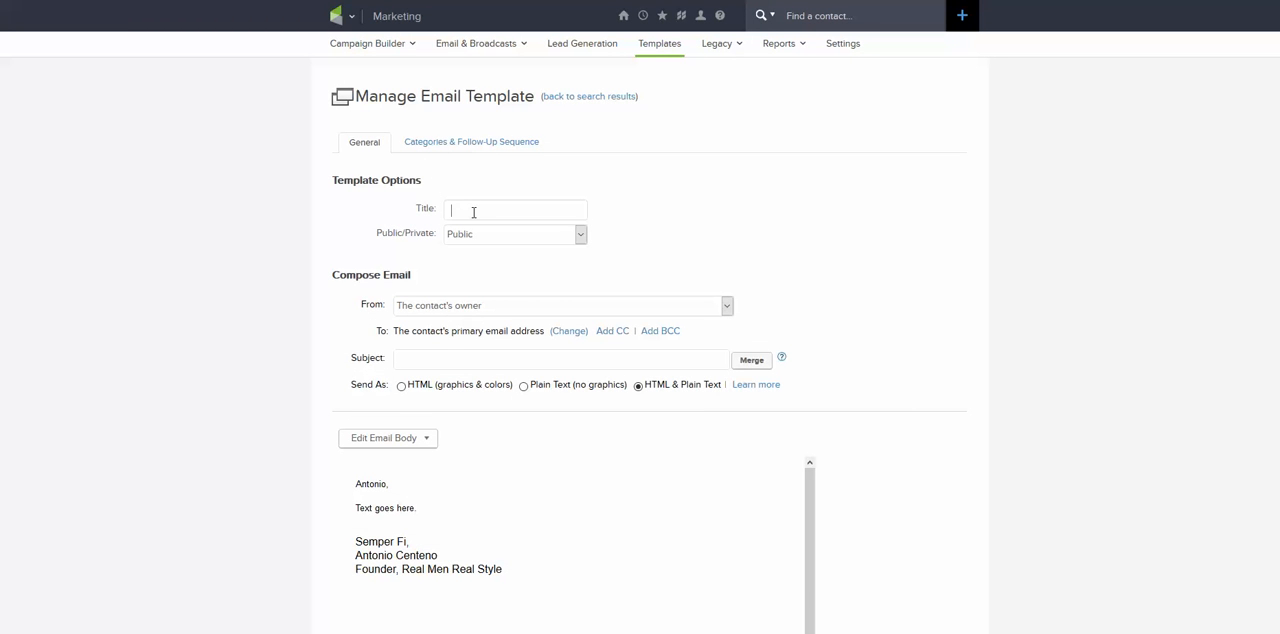
click(473, 212)
text(AAA)
click(415, 357)
text(AAA)
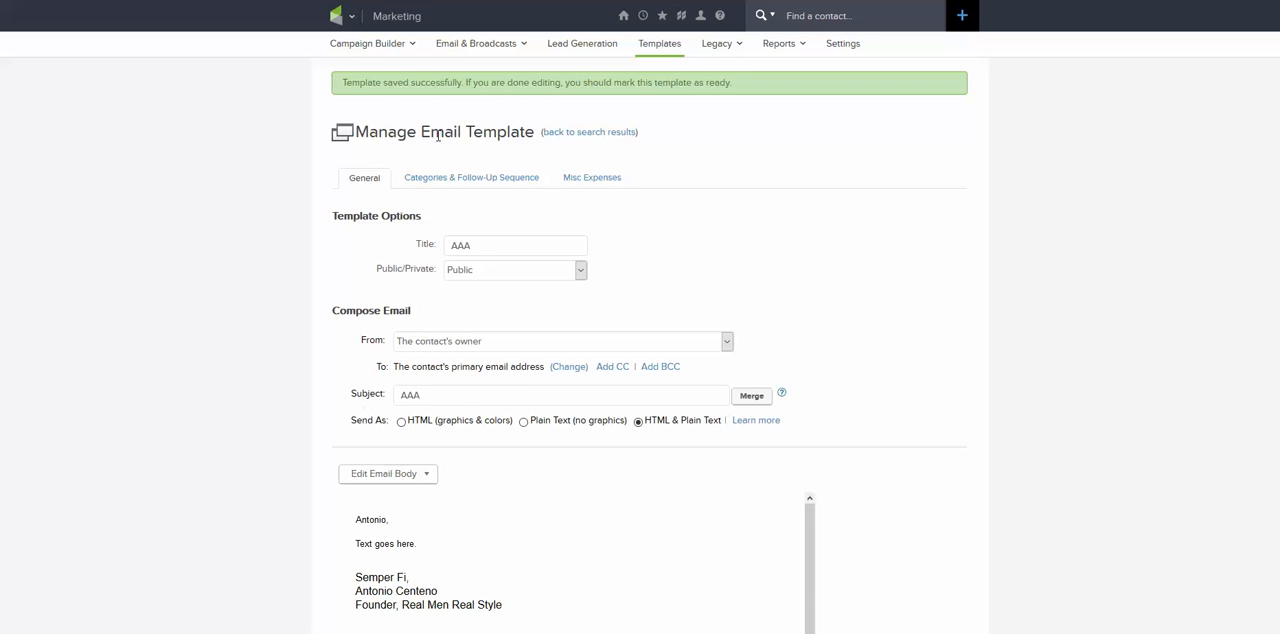
Start a classic email broadcast from scratch, keeping the listed recipient, and proceed to composing the email.
mouse_move(500, 46)
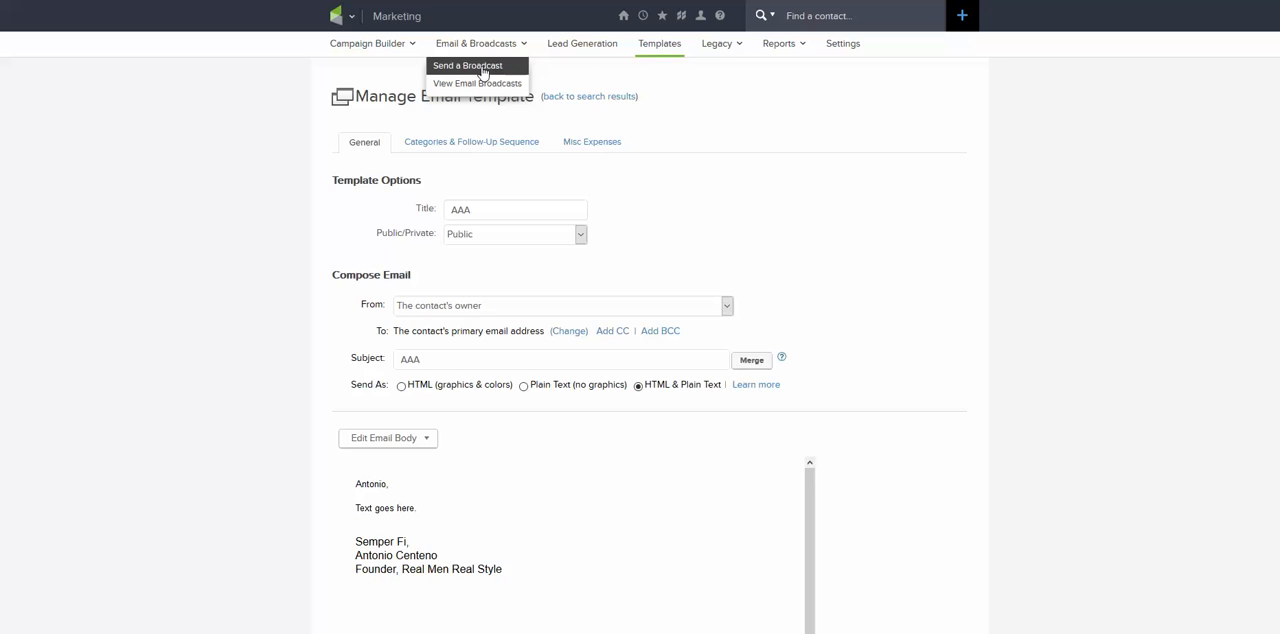
click(482, 68)
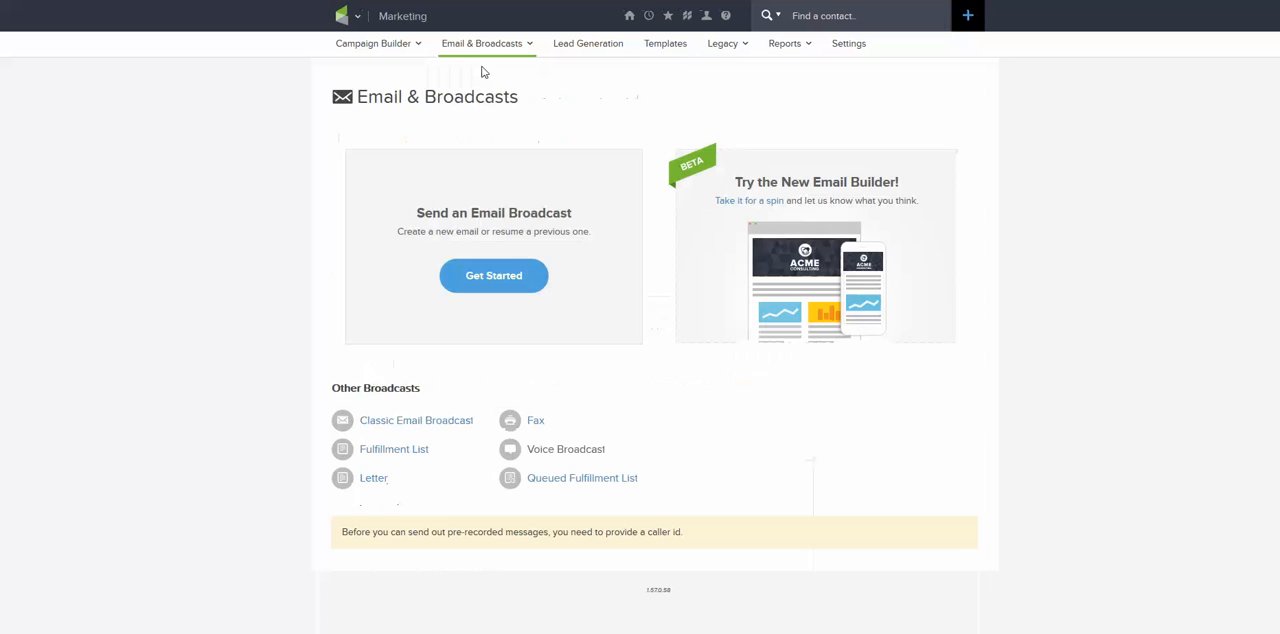
click(403, 421)
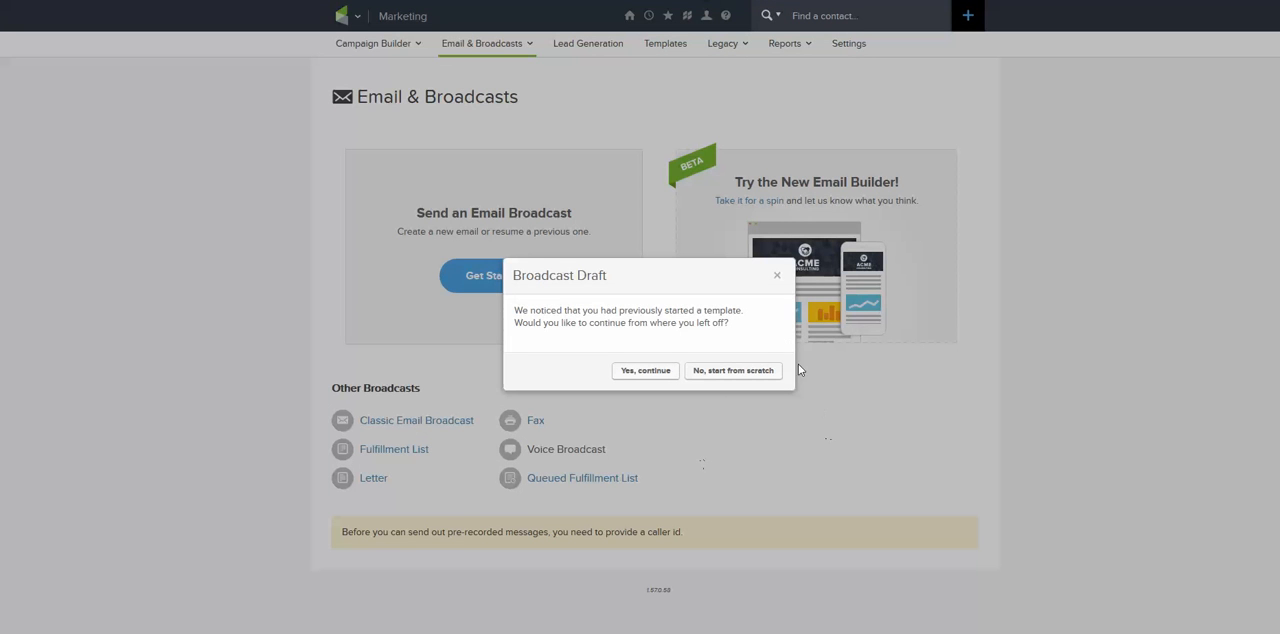
click(722, 371)
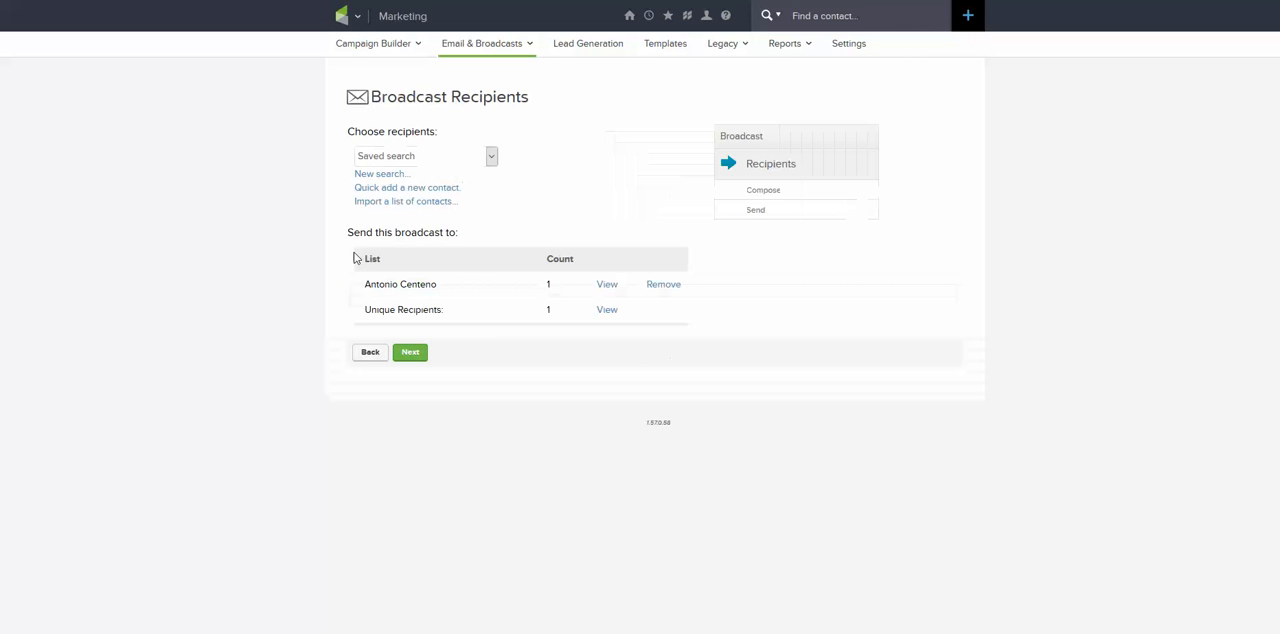
click(410, 356)
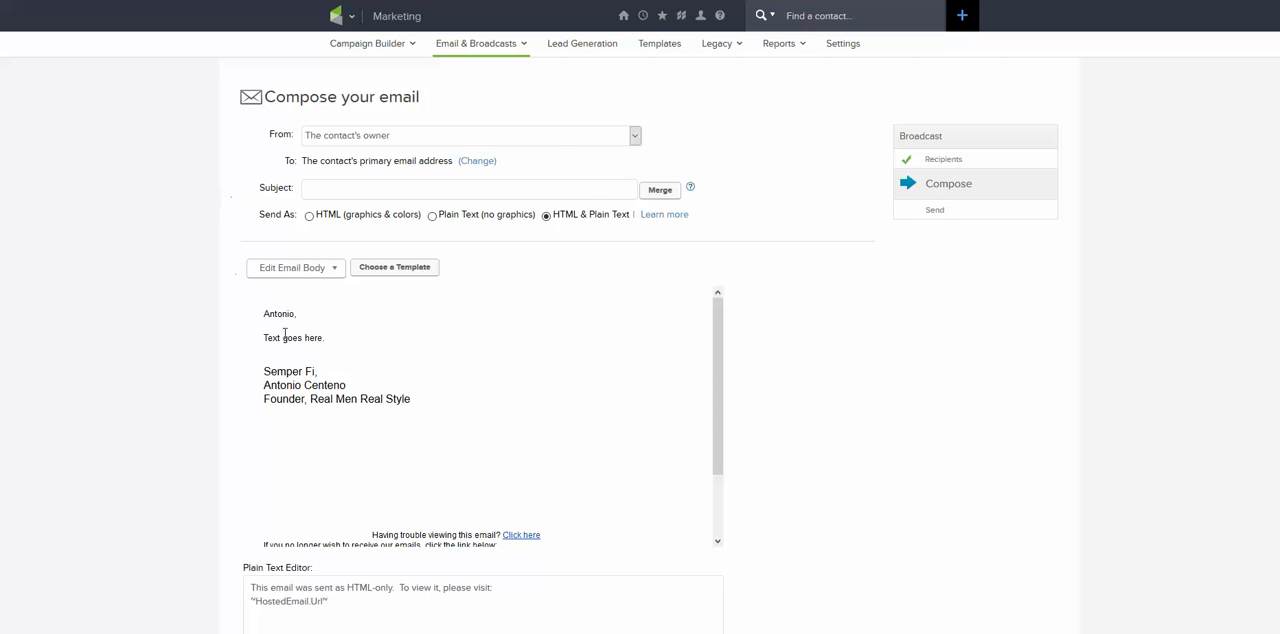
Load the saved AAA template into the broadcast email.
click(333, 269)
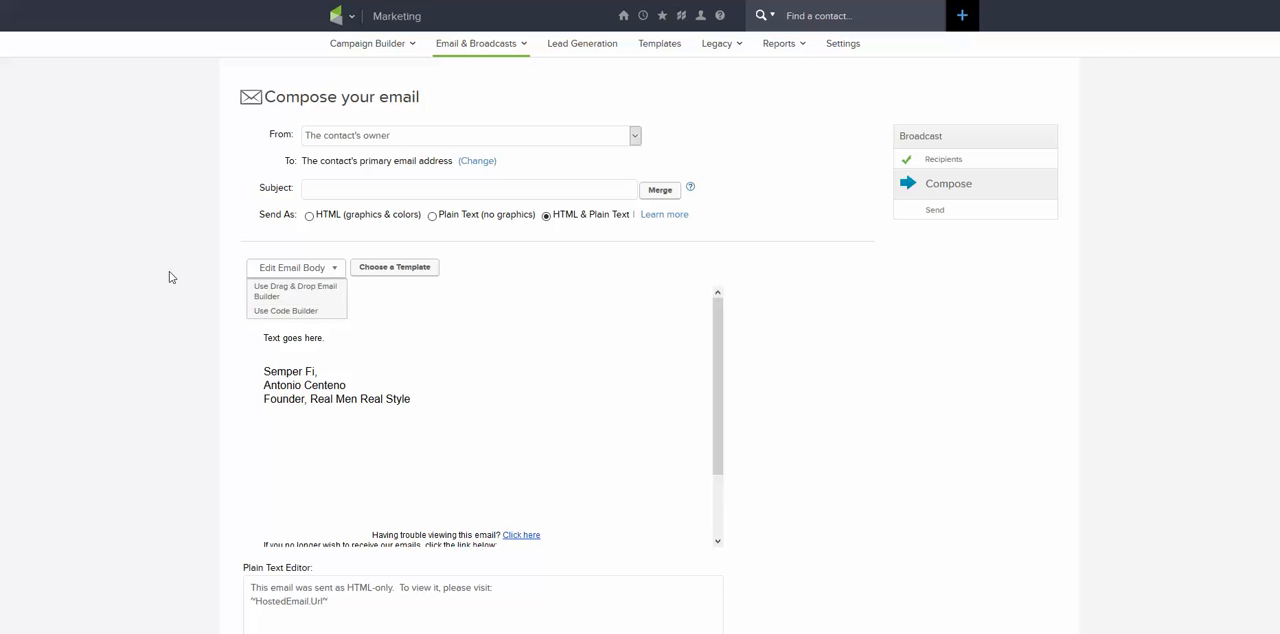
click(137, 273)
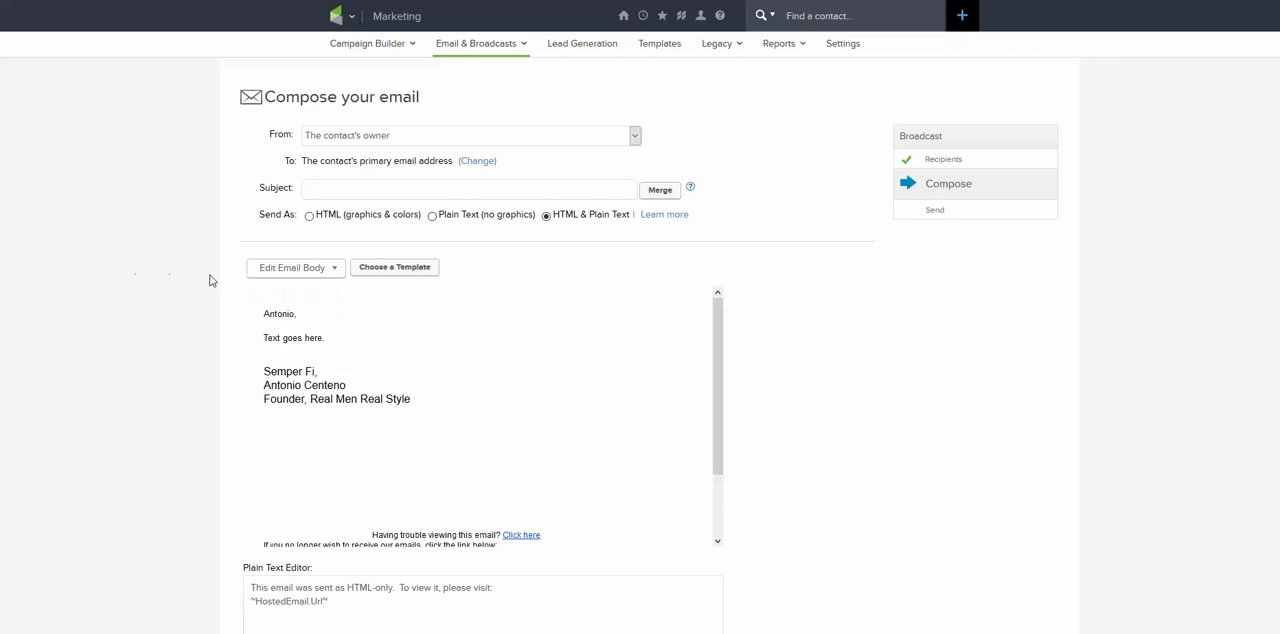
click(400, 268)
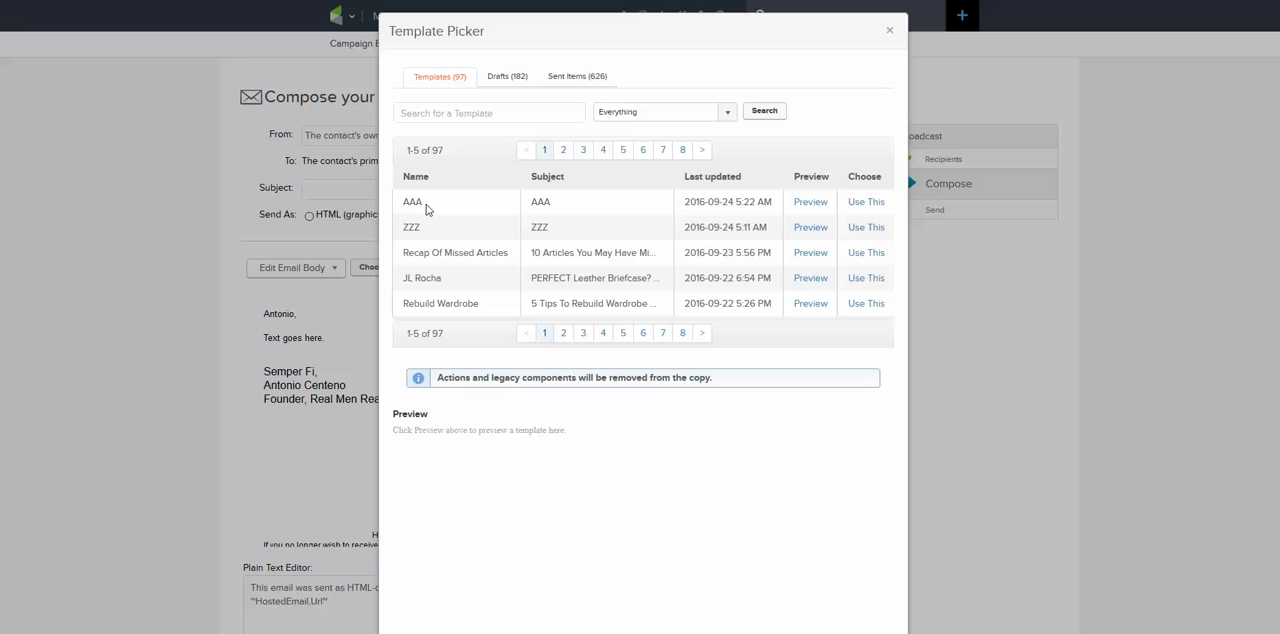
drag(429, 210, 403, 207)
click(864, 208)
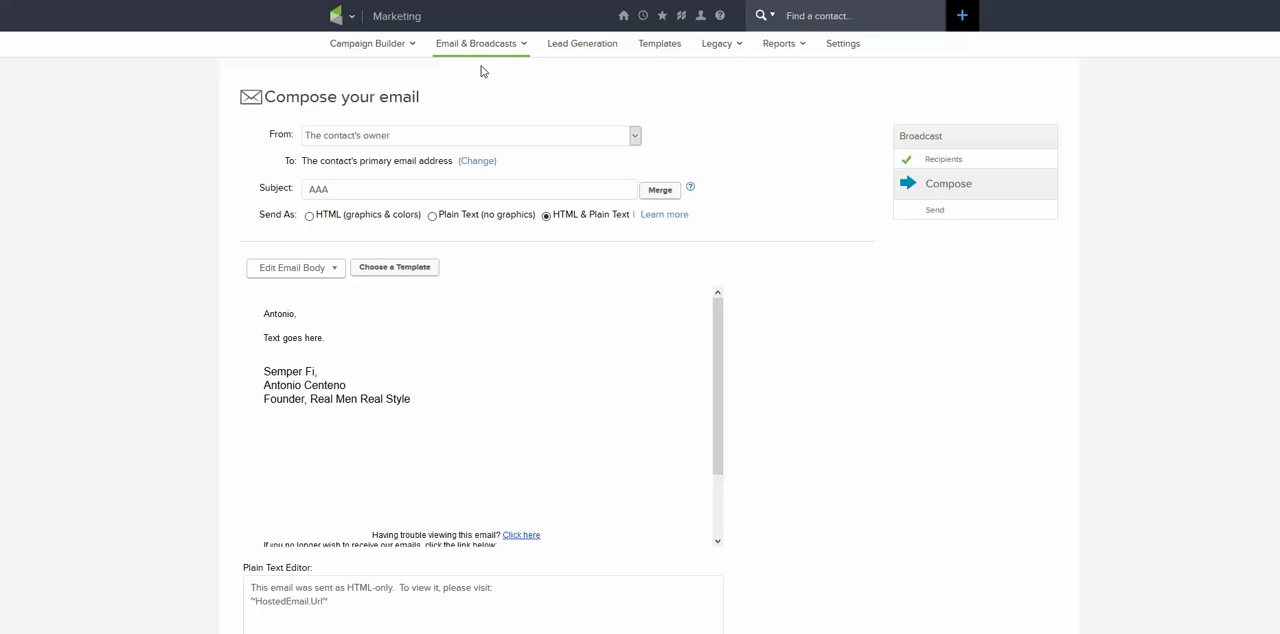
Return to the Email & Broadcasts page and open the new beta email builder.
mouse_move(460, 52)
click(465, 68)
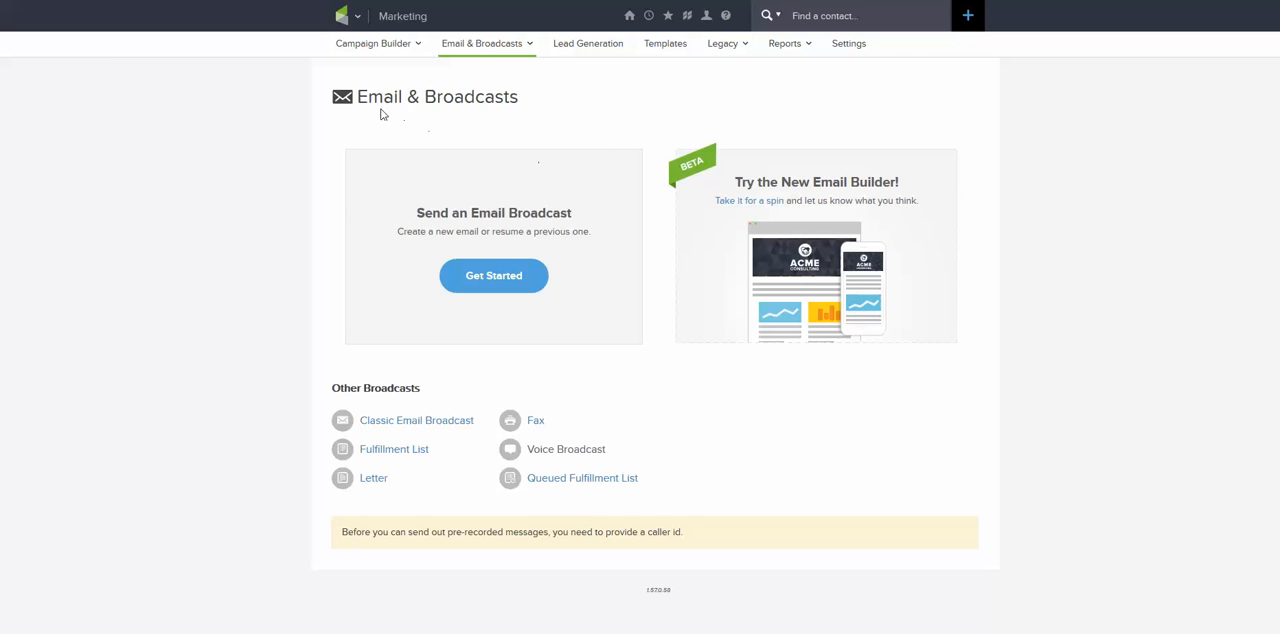
drag(322, 84, 503, 281)
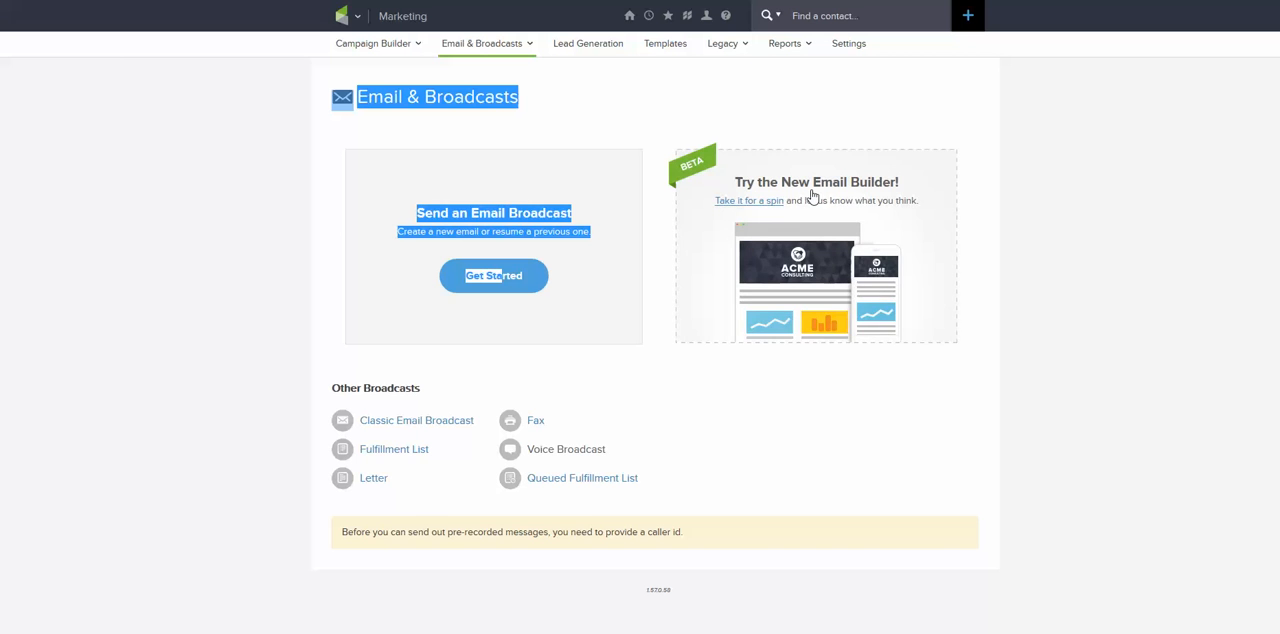
click(898, 103)
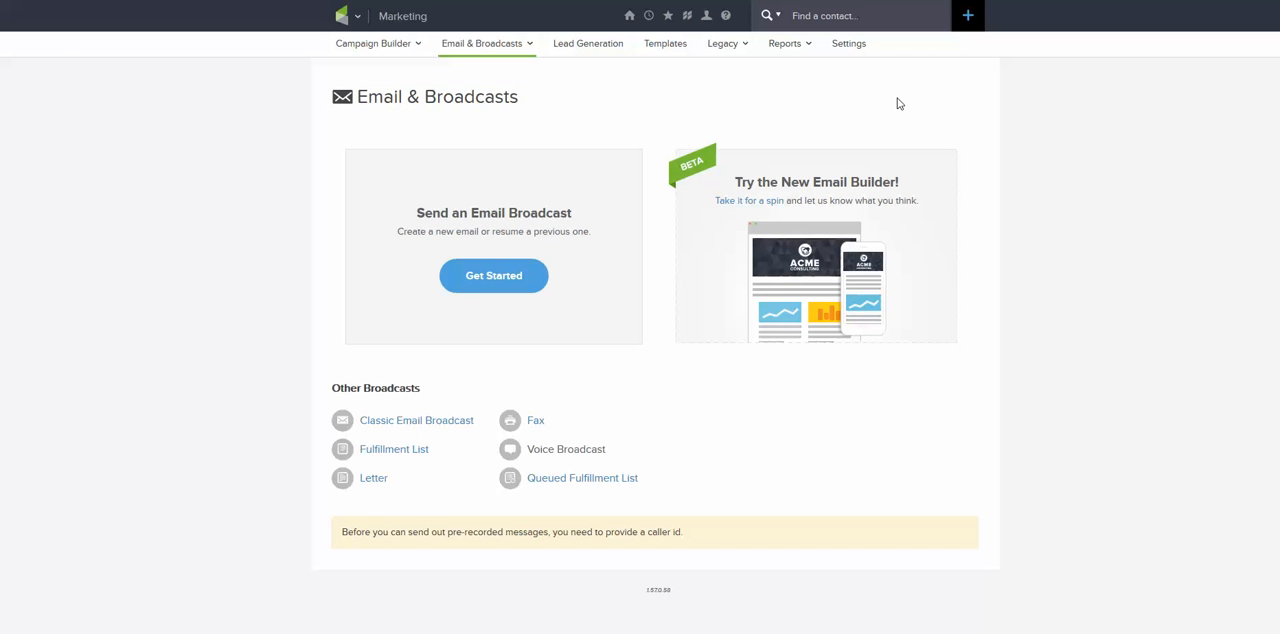
click(803, 191)
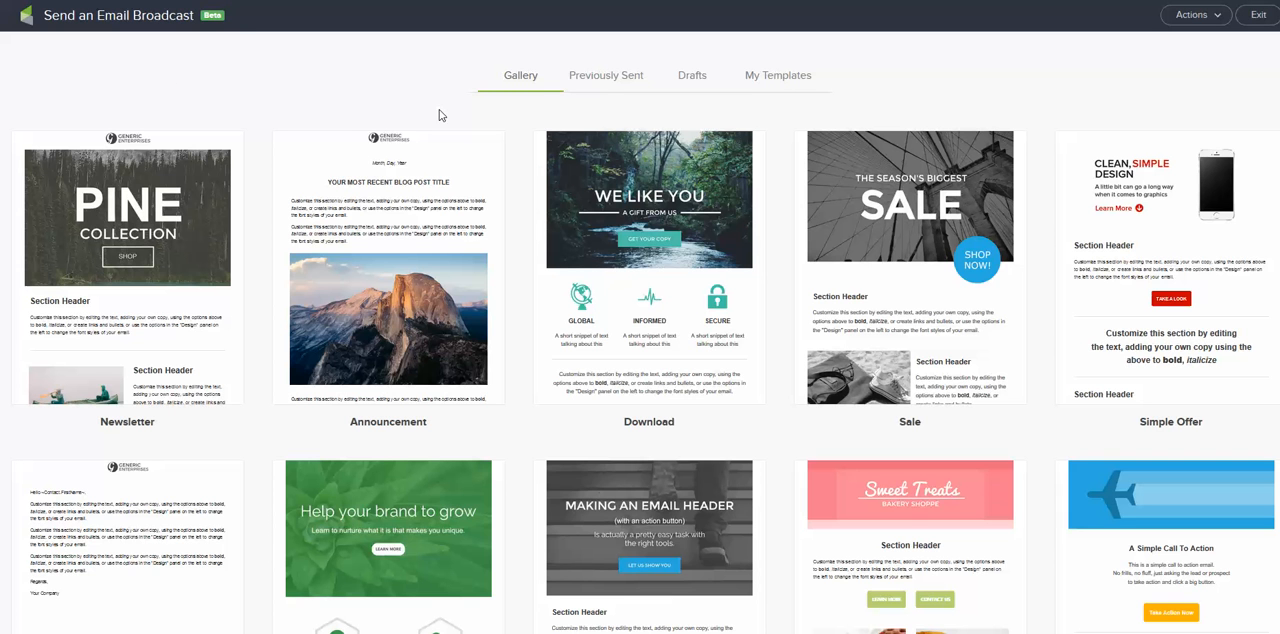
Create a blank email broadcast with the subject line YY-1, save it and exit the editor.
click(1218, 17)
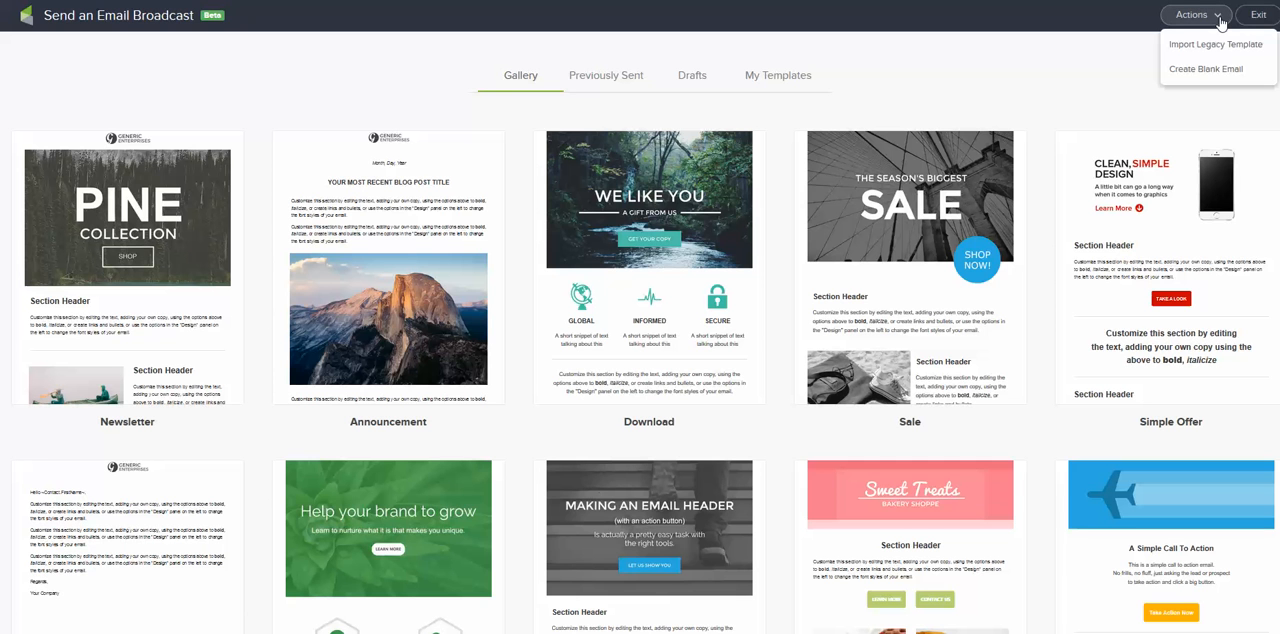
click(1226, 74)
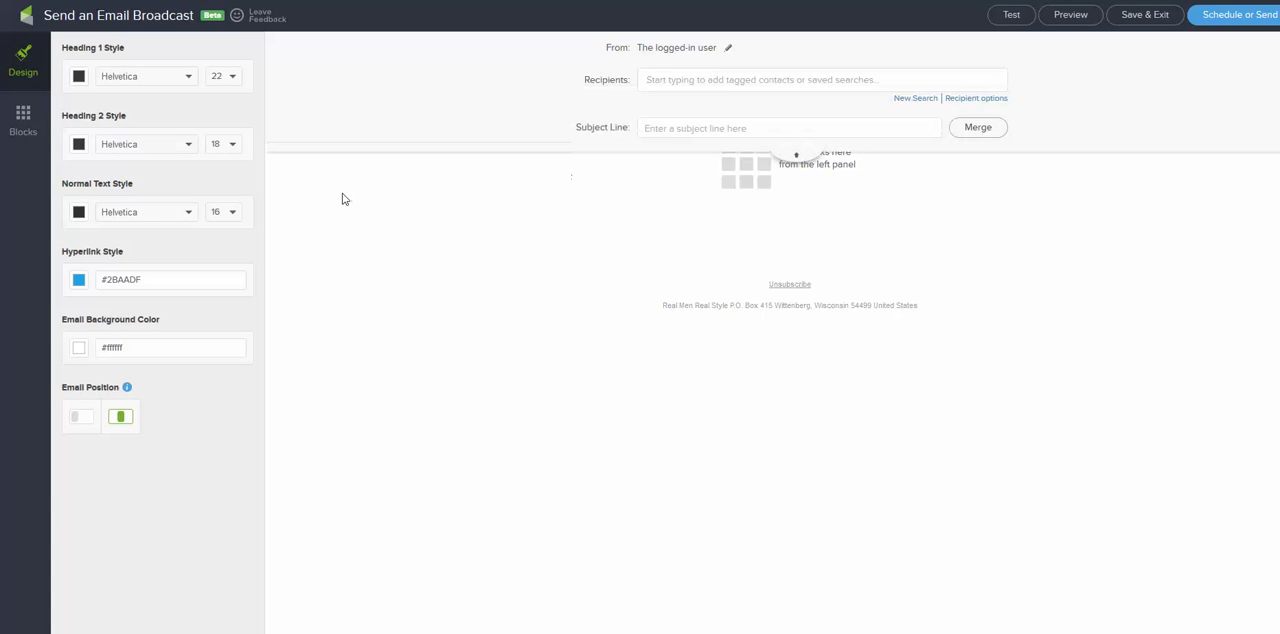
click(671, 128)
text(YY-1)
click(1136, 24)
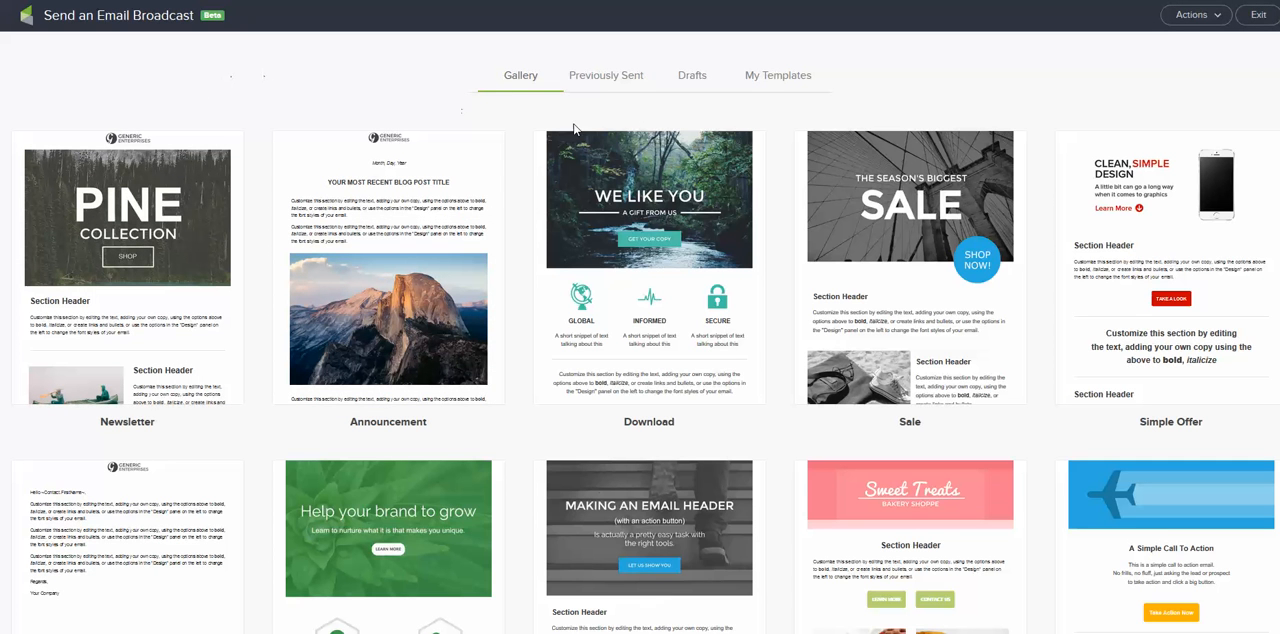
View the saved YY-1 email among the drafts and return to the template gallery.
click(699, 83)
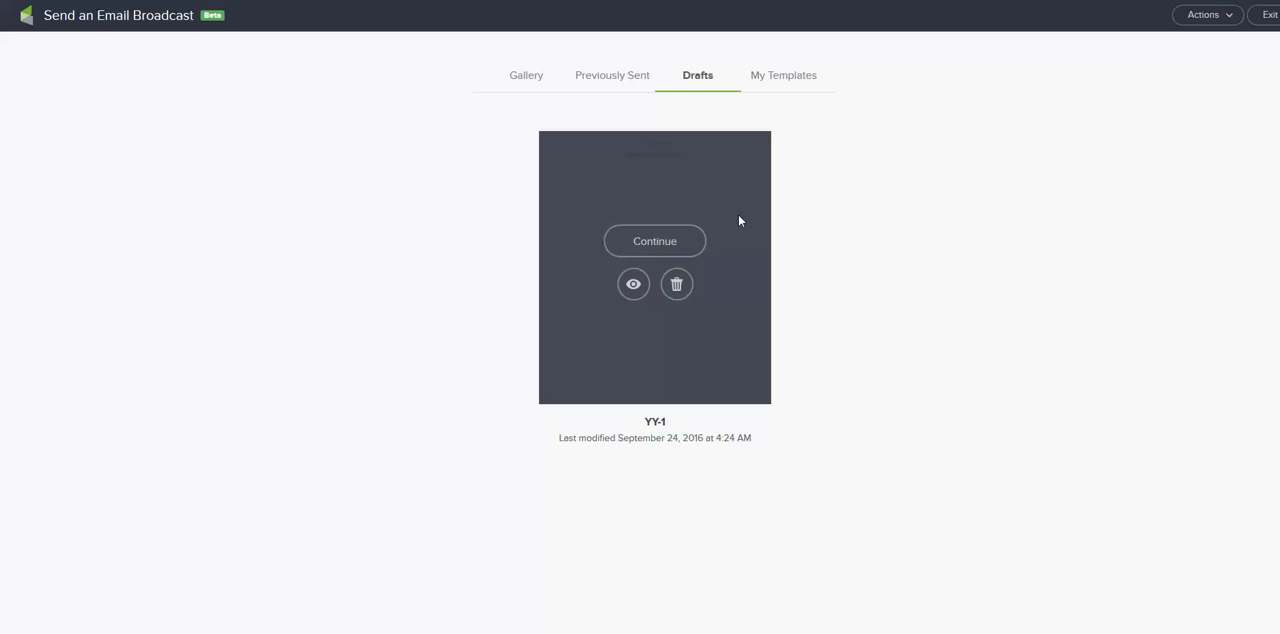
mouse_move(703, 330)
click(530, 78)
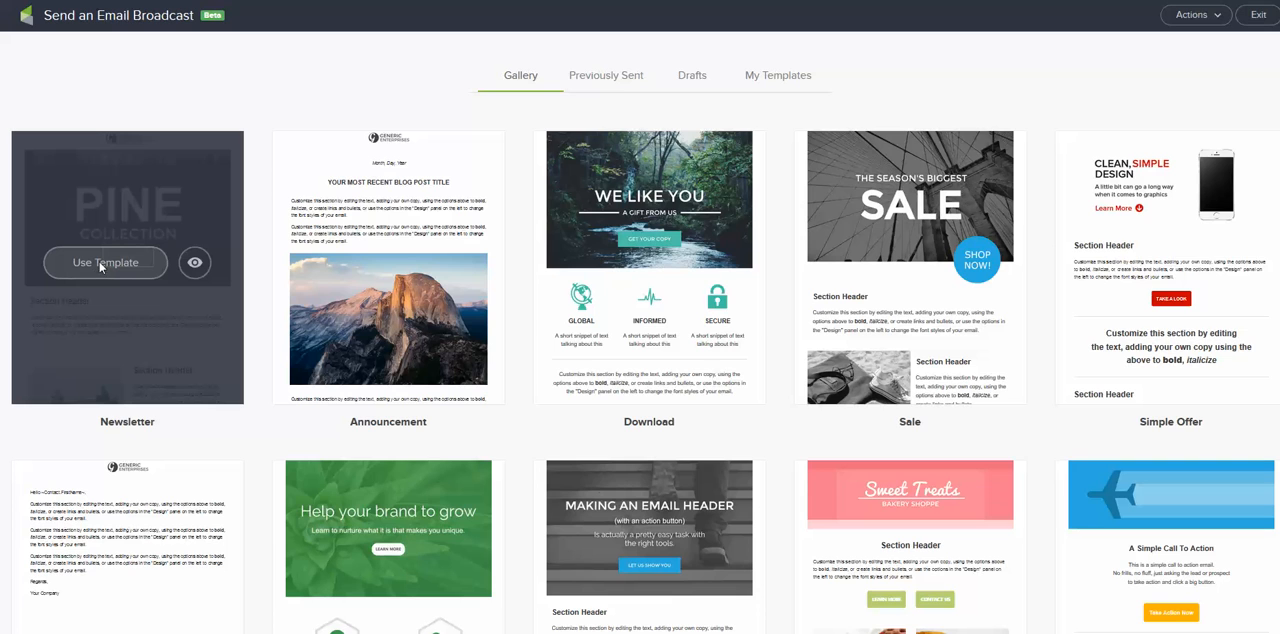
Start an email from the Newsletter template, appending "dsfsadf" to the first section header and "fadfs" after "your" in its paragraph.
click(101, 264)
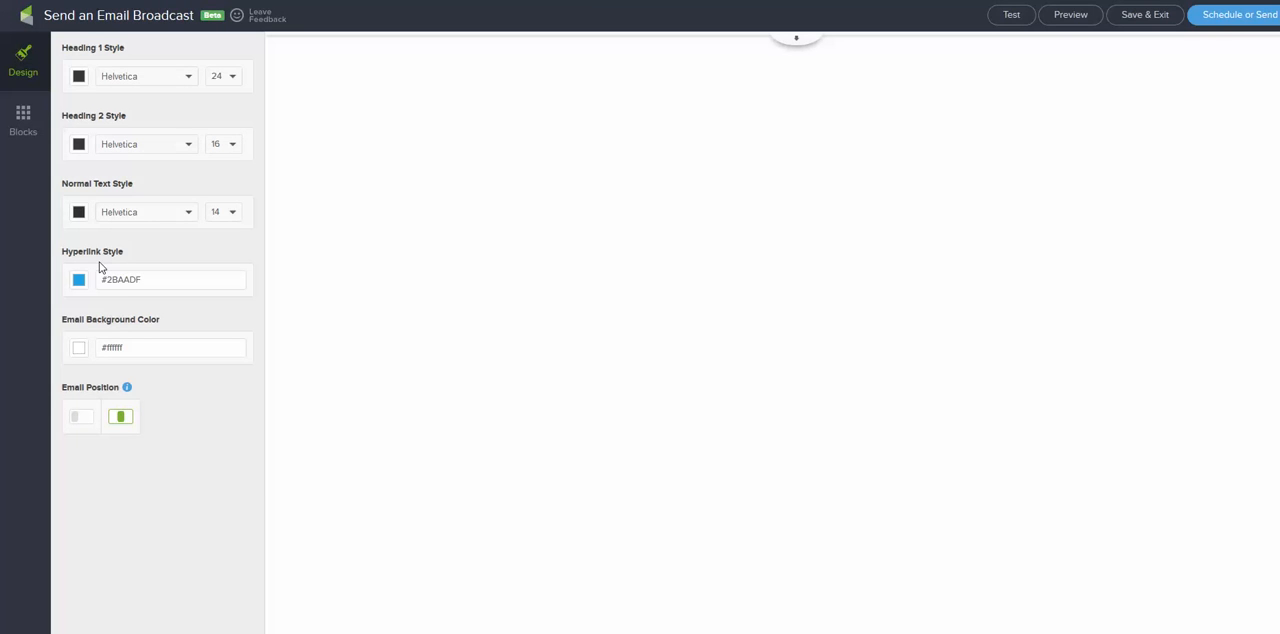
click(735, 270)
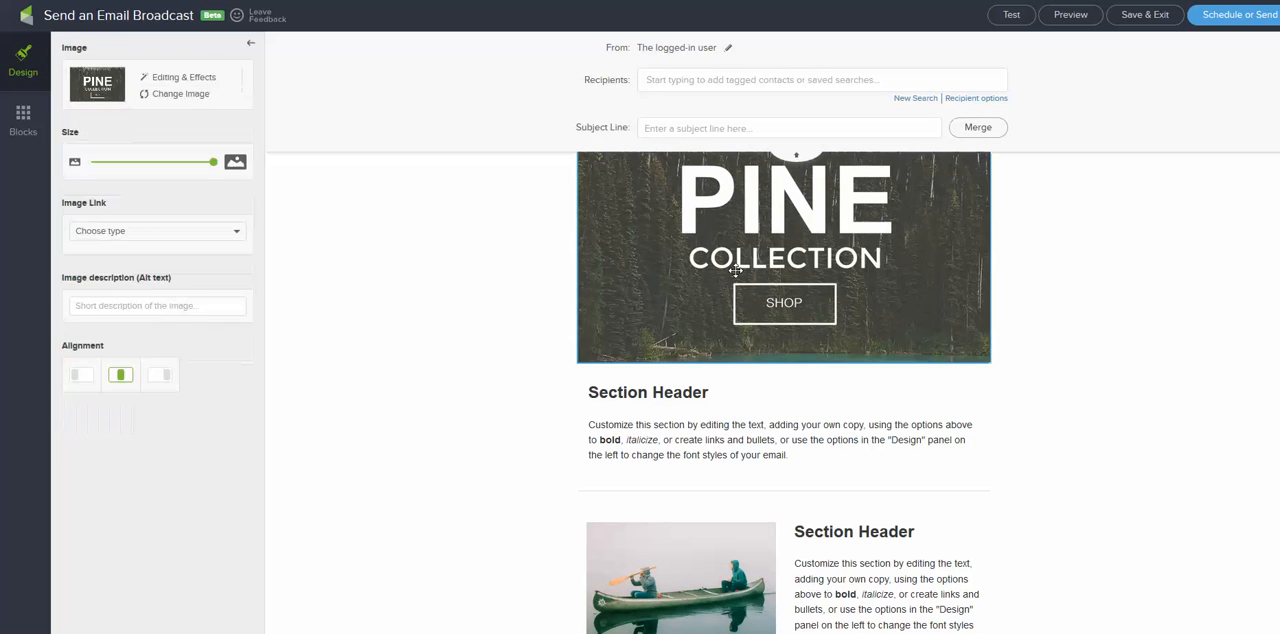
click(678, 400)
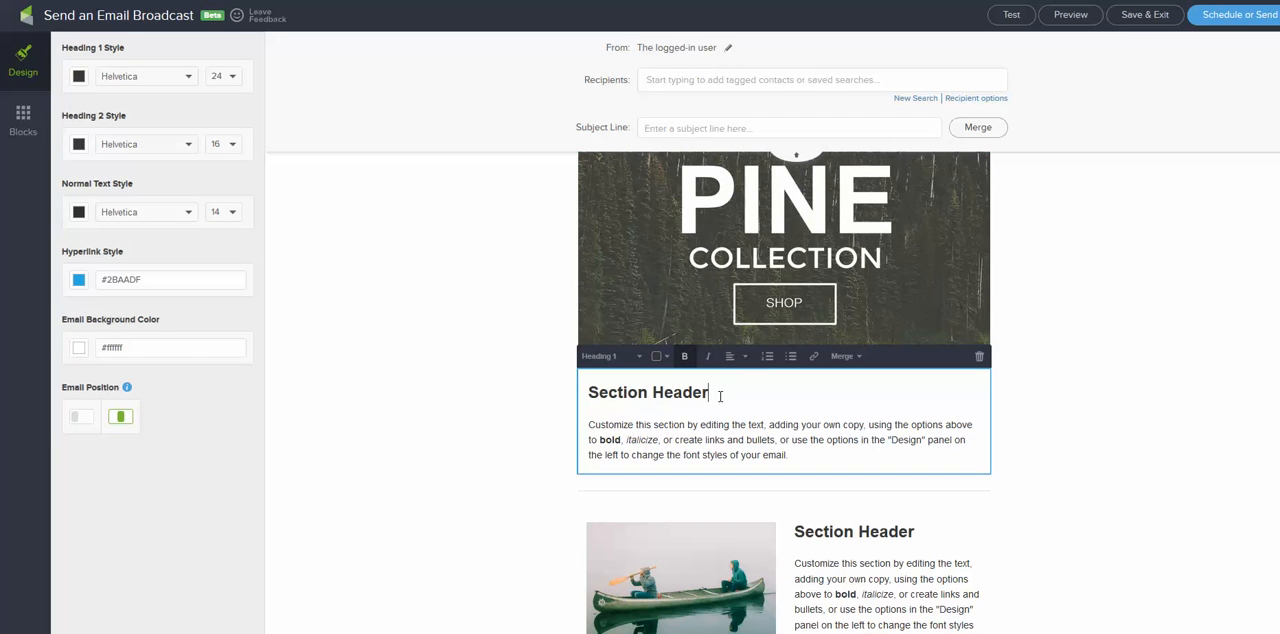
text(dsfsadf)
click(760, 452)
text(fadfs)
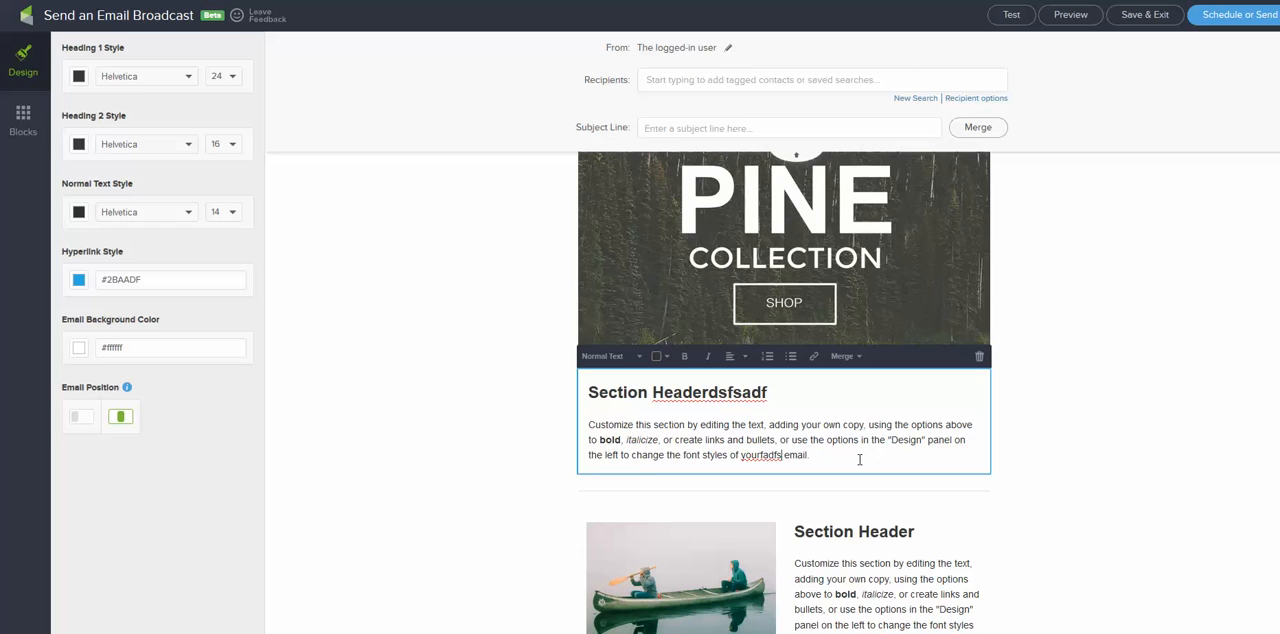
Select the canoe image in the newsletter's second section to show its image settings.
scroll(857, 457, down, 4)
click(703, 223)
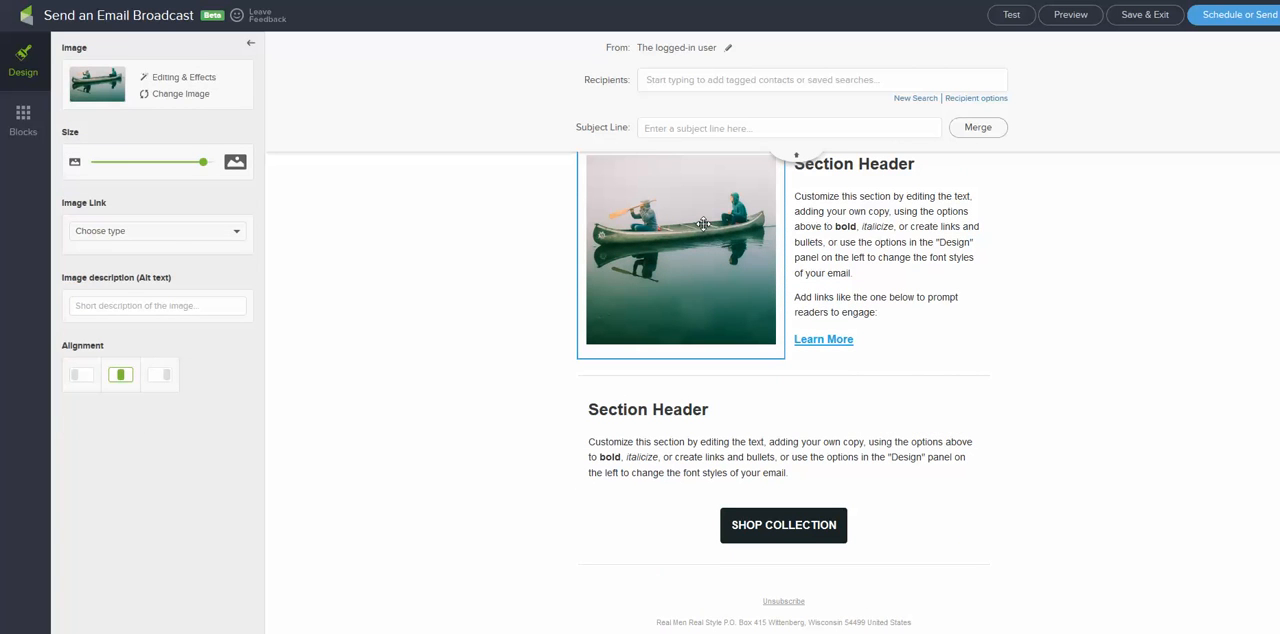